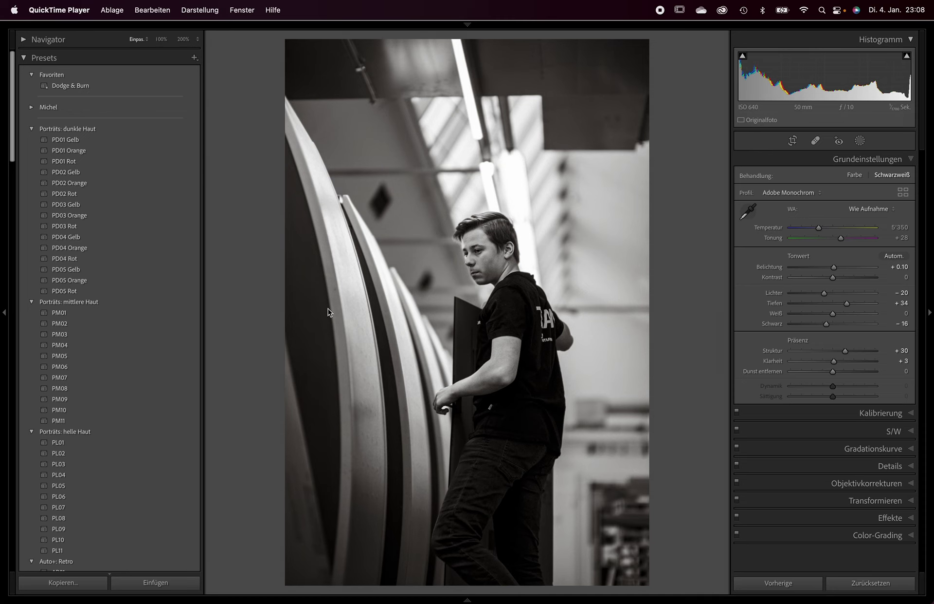
Step: Bring Lightroom Classic forward and compare the black-and-white edit against its colour original
left_click(674, 288)
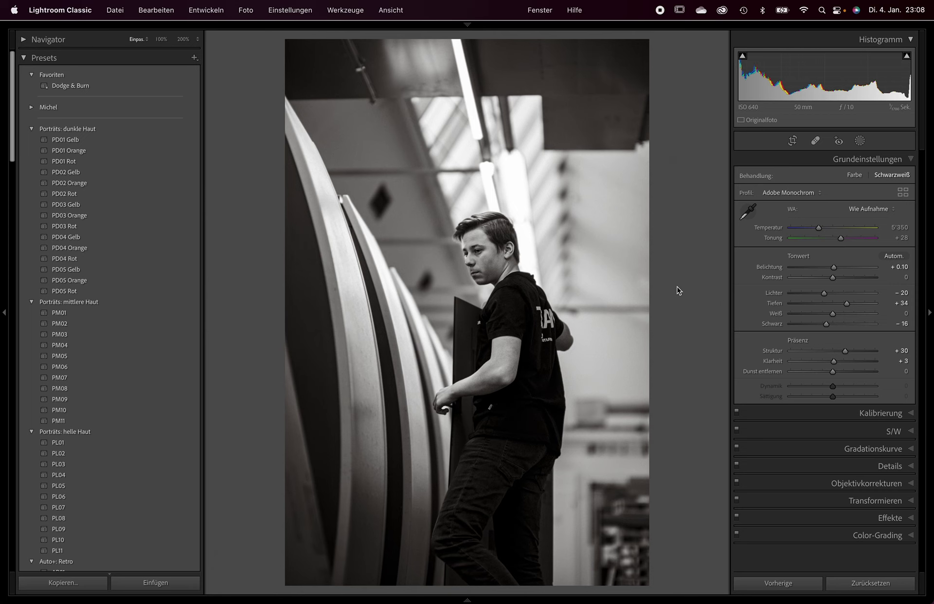
key("backslash")
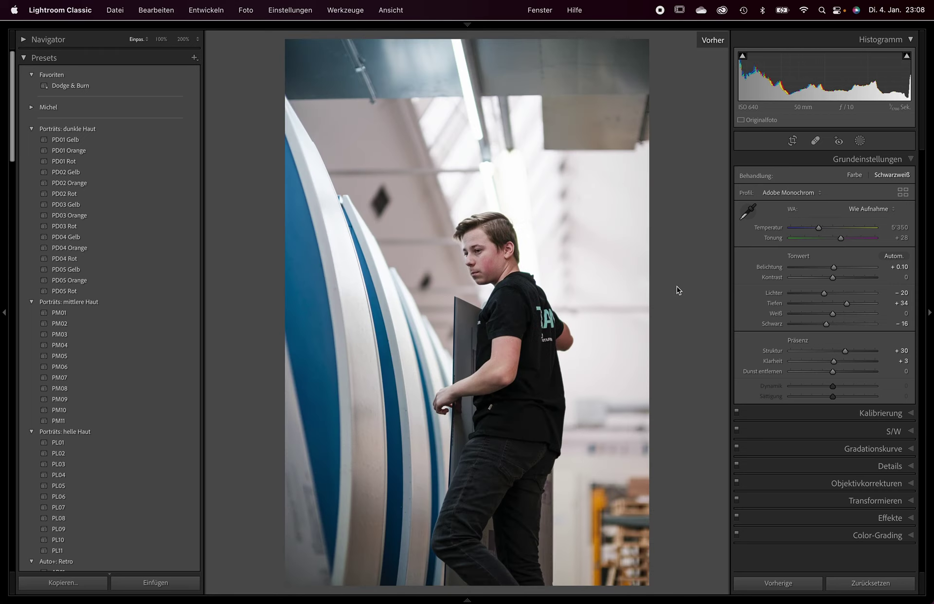
key("backslash")
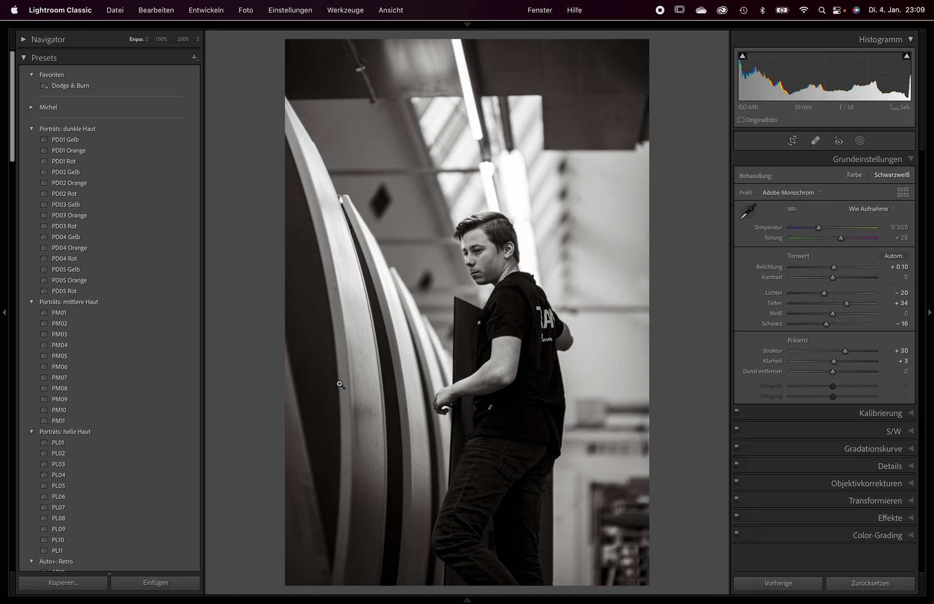
Step: Check the Motiv subject mask's effect and raise its Tiefen from 13 to 18
left_click(860, 140)
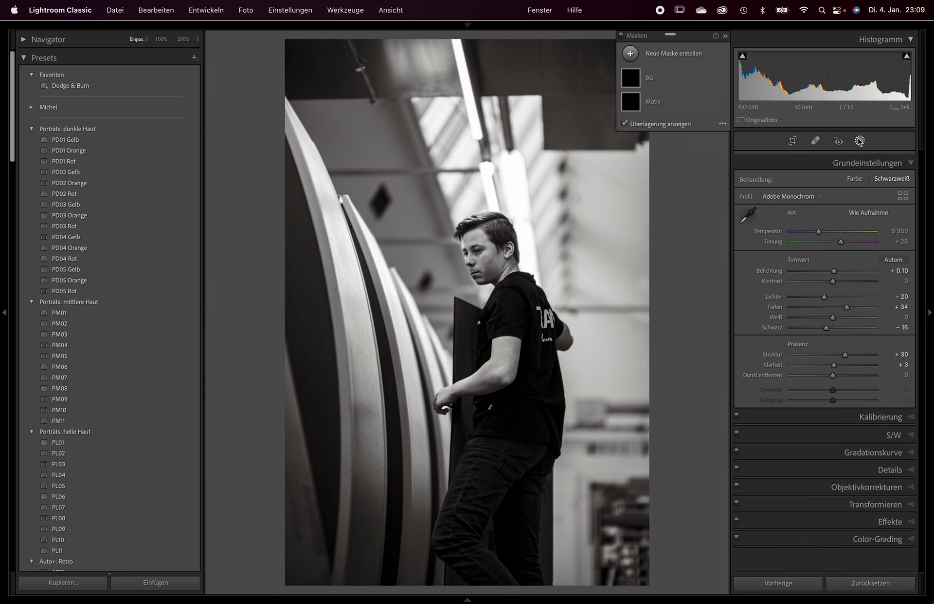
left_click(721, 102)
left_click(721, 103)
left_click(722, 102)
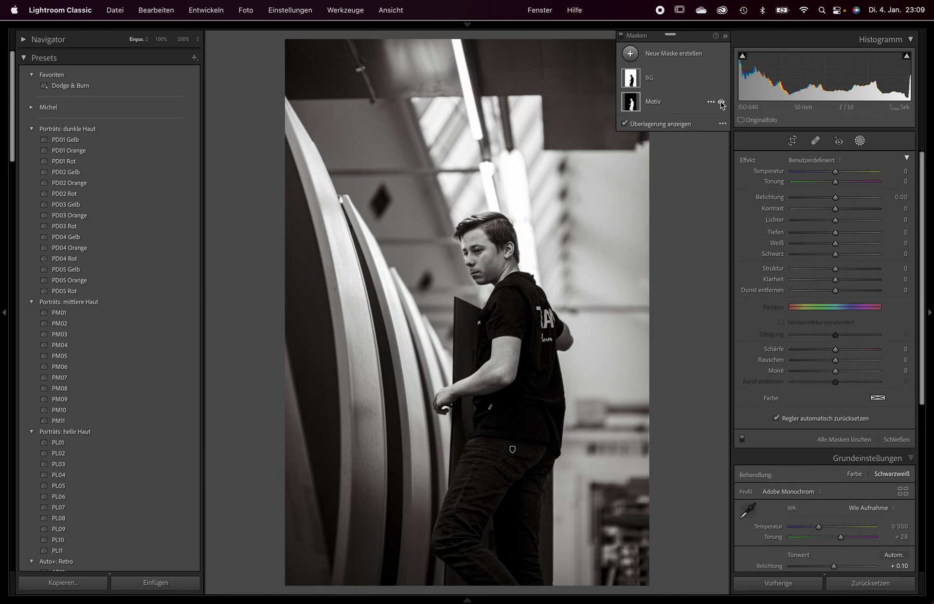
left_click(655, 109)
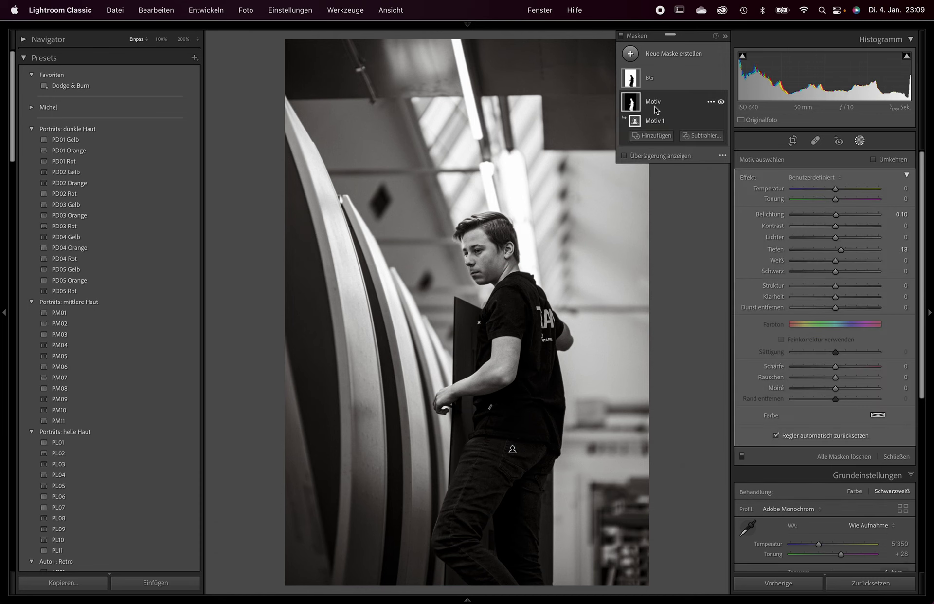
left_click_drag(841, 249, 844, 250)
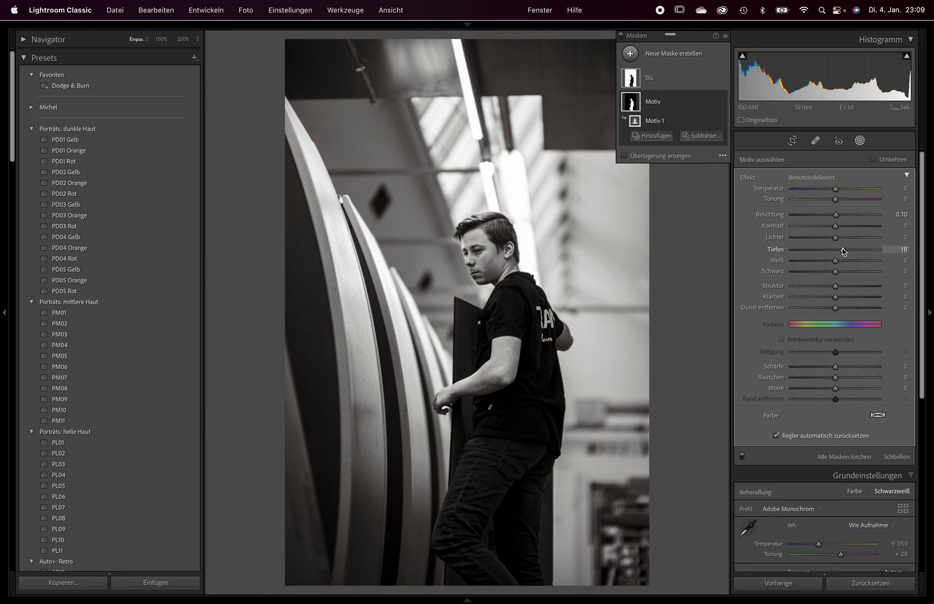
Step: Select the BG background mask and toggle its visibility off and on to compare
left_click(680, 80)
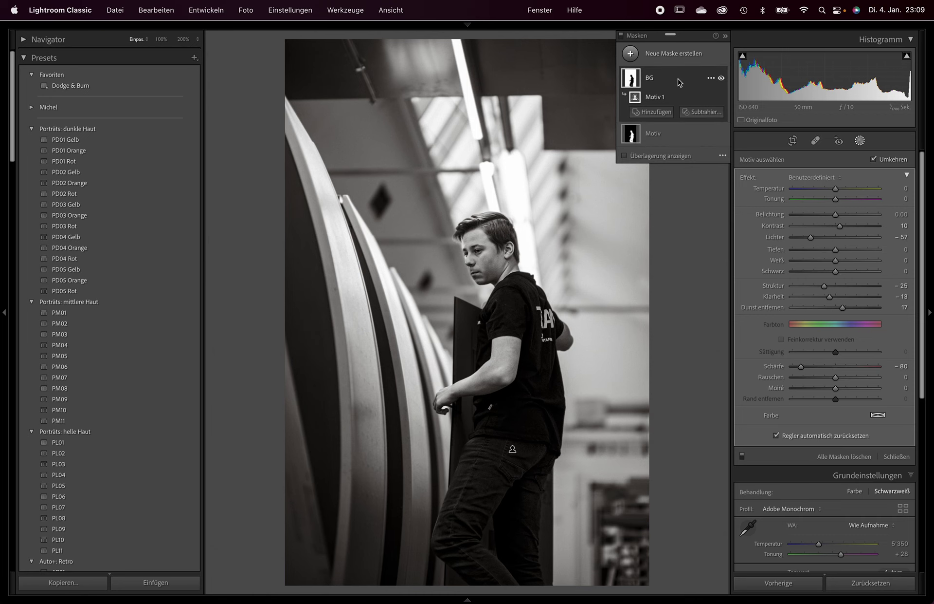
left_click(721, 78)
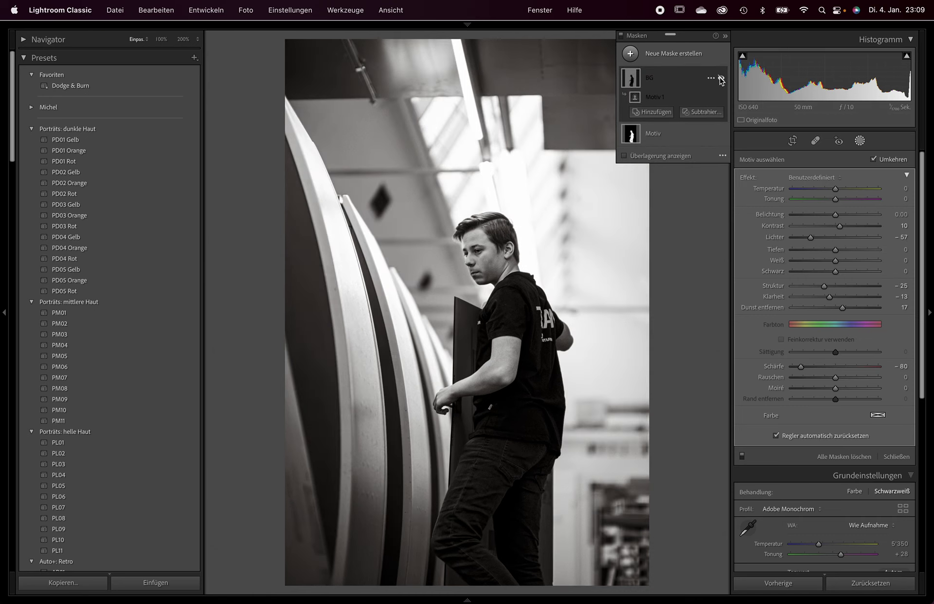
left_click(721, 79)
left_click(721, 79)
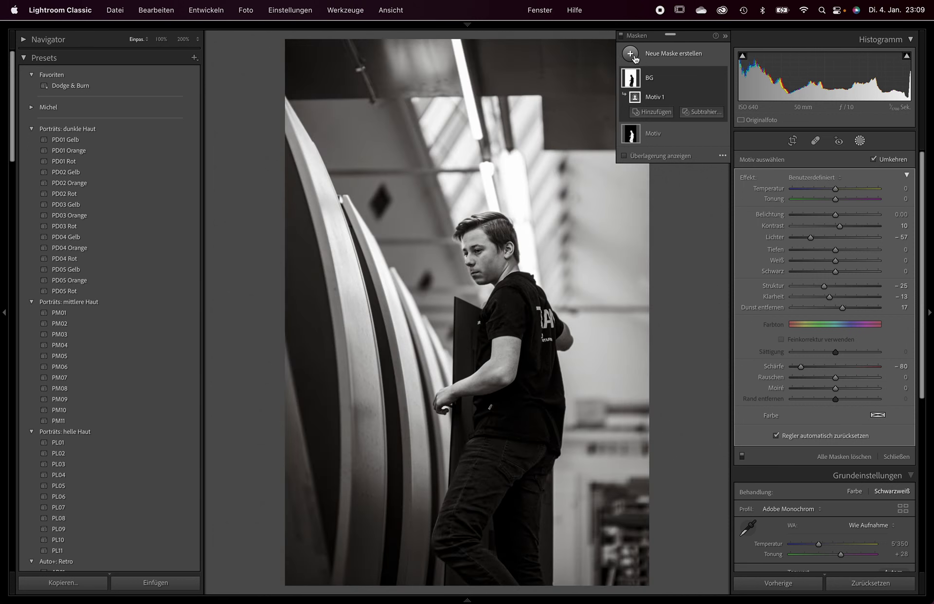
left_click(633, 56)
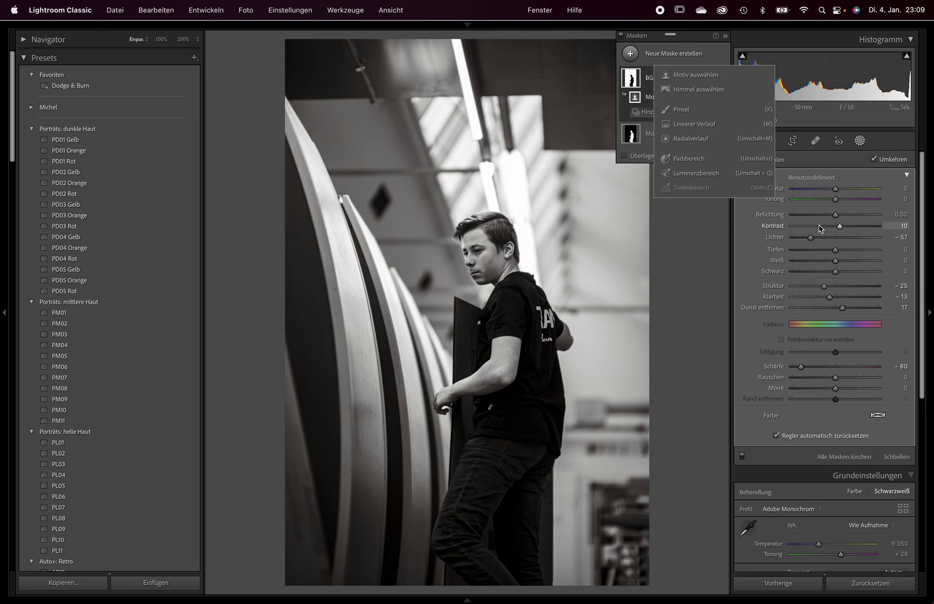
left_click(688, 287)
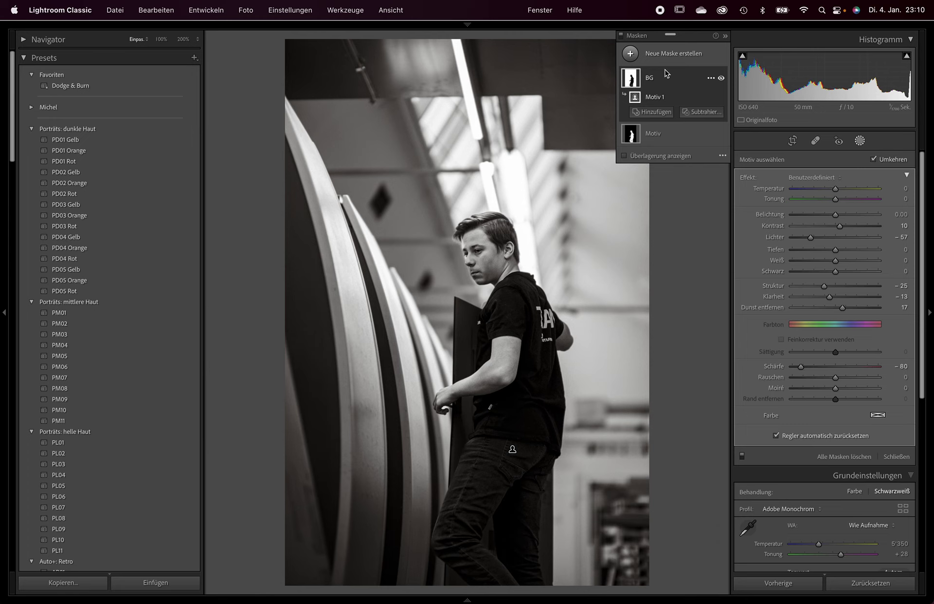
Step: Apply the Dodge & Burn preset from Favoriten and select the dodge (aufhellen) mask
left_click(104, 88)
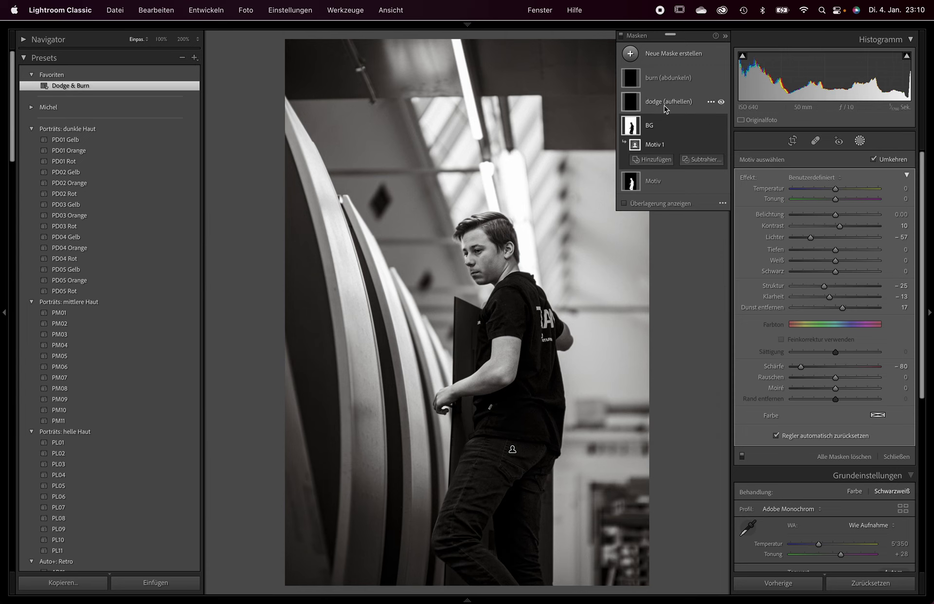
mouse_move(670, 77)
left_click(669, 102)
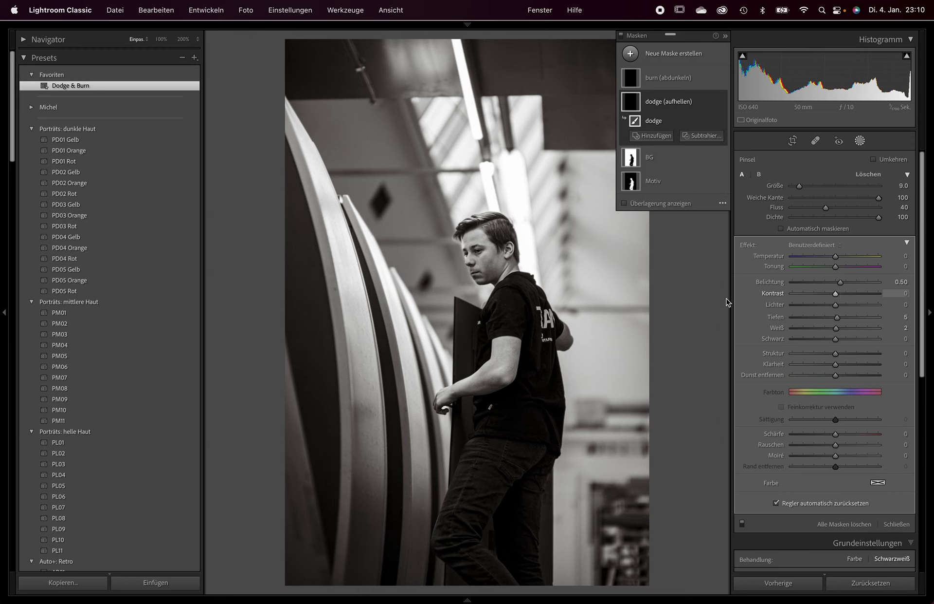
Step: Paint dodge strokes with a size 7 brush over the cheek, shirt and jeans
scroll(534, 277, "down", 1)
scroll(544, 274, "down", 1)
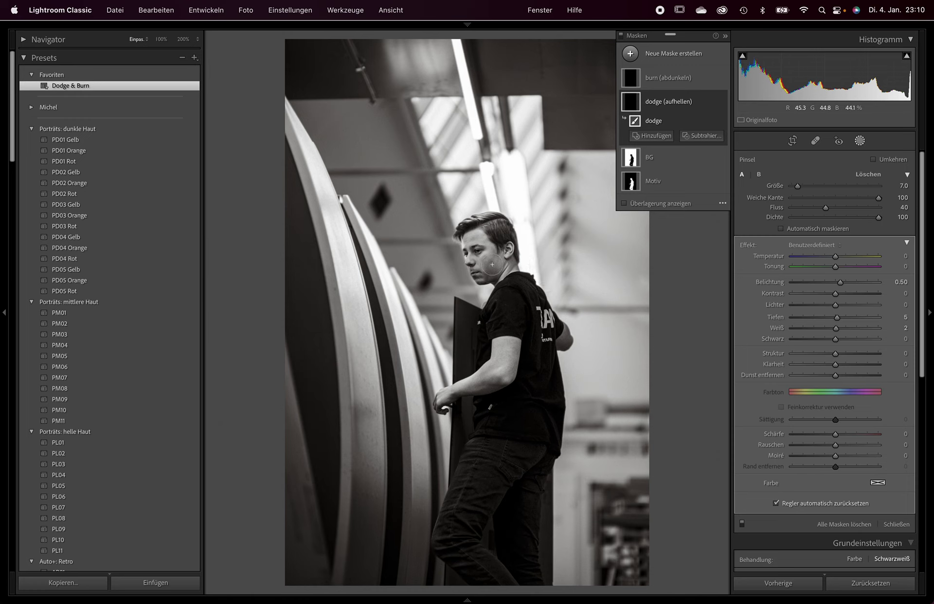
left_click_drag(489, 257, 480, 259)
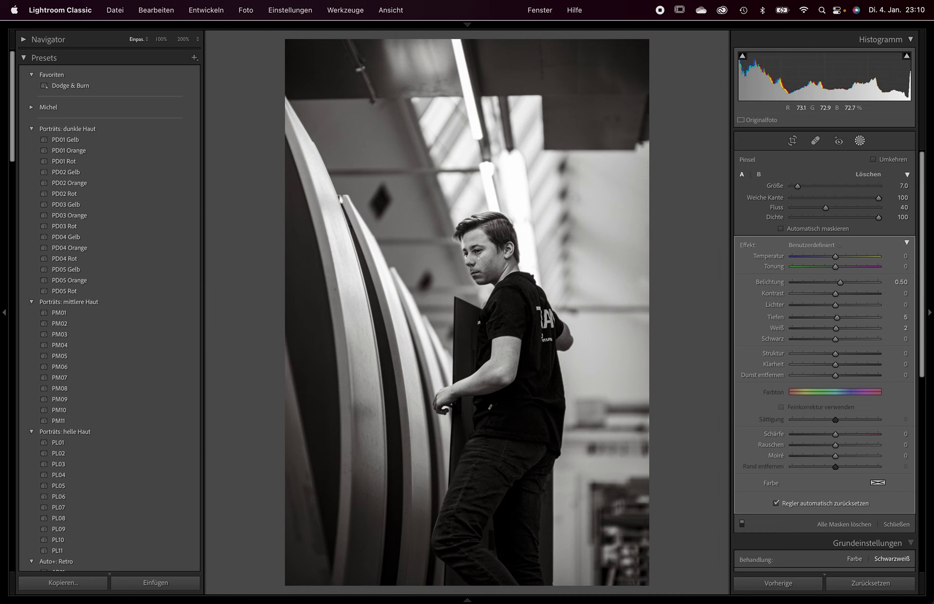
left_click_drag(543, 321, 545, 328)
mouse_move(471, 475)
left_mouse_down()
mouse_move(478, 468)
mouse_move(454, 527)
mouse_move(463, 536)
left_mouse_up()
left_click_drag(527, 488, 520, 545)
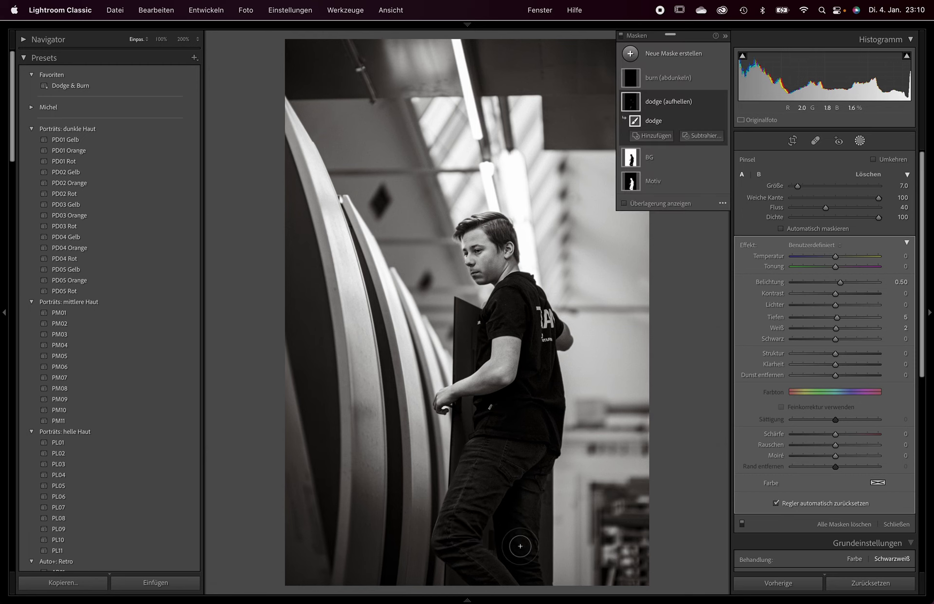
mouse_move(504, 473)
left_mouse_down()
mouse_move(481, 479)
mouse_move(470, 543)
mouse_move(480, 560)
left_mouse_up()
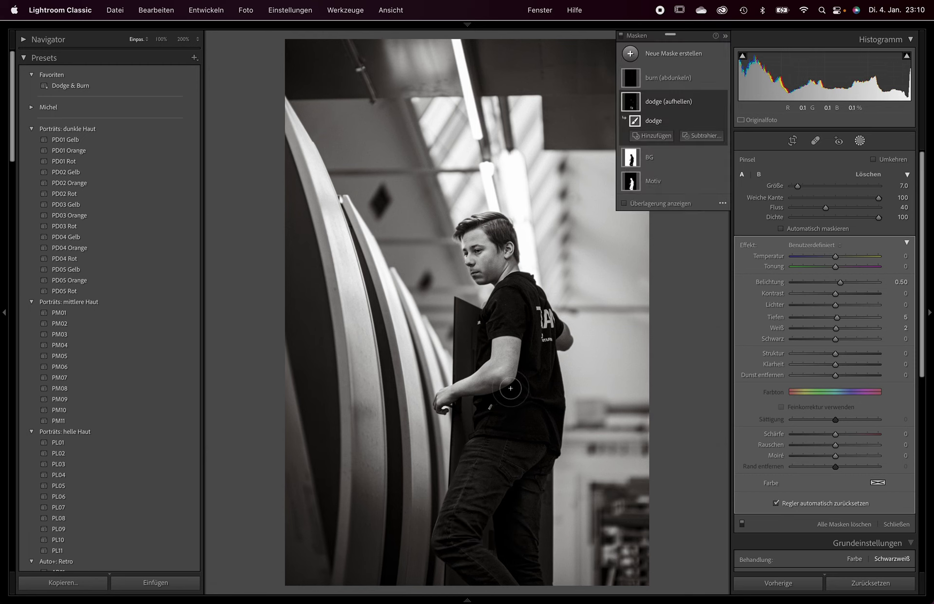
mouse_move(518, 303)
left_mouse_down()
mouse_move(501, 307)
mouse_move(532, 360)
mouse_move(533, 398)
left_mouse_up()
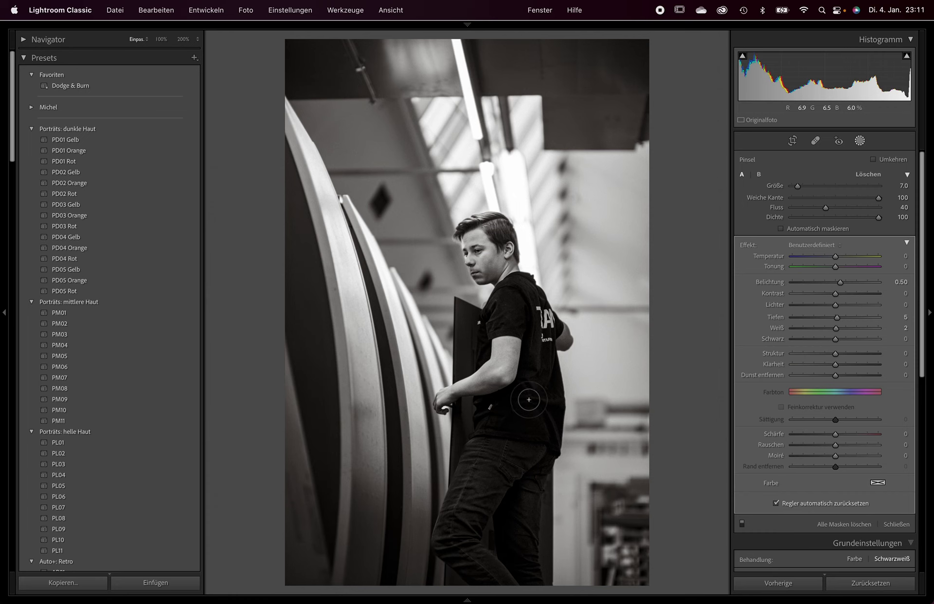
mouse_move(532, 398)
left_mouse_down()
mouse_move(486, 405)
mouse_move(540, 378)
mouse_move(531, 307)
left_mouse_up()
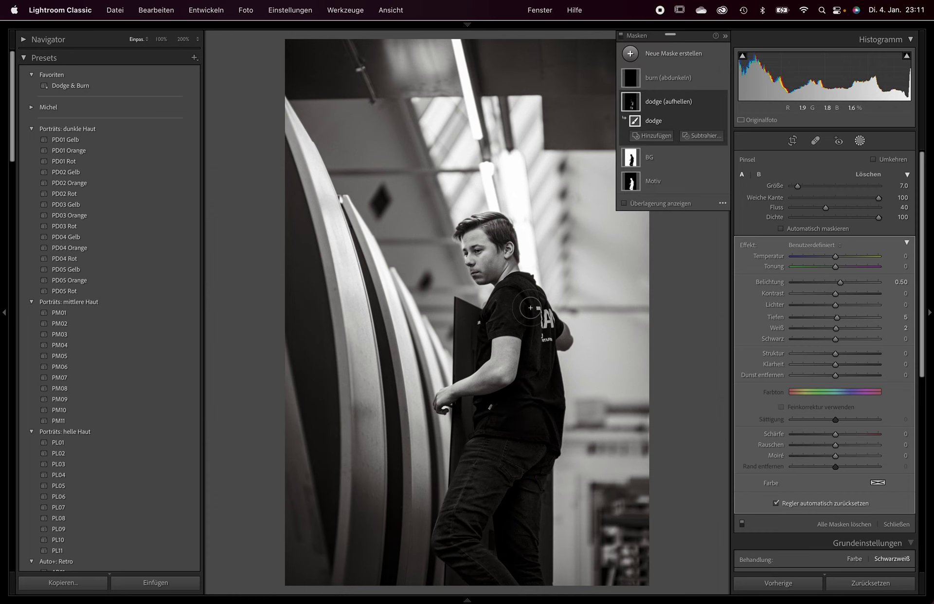
Step: Switch to the burn mask, set brush Größe to 20, and darken part of the background
left_click(668, 79)
scroll(518, 144, "up", 3)
left_click(725, 35)
scroll(602, 90, "up", 3)
scroll(602, 90, "up", 2)
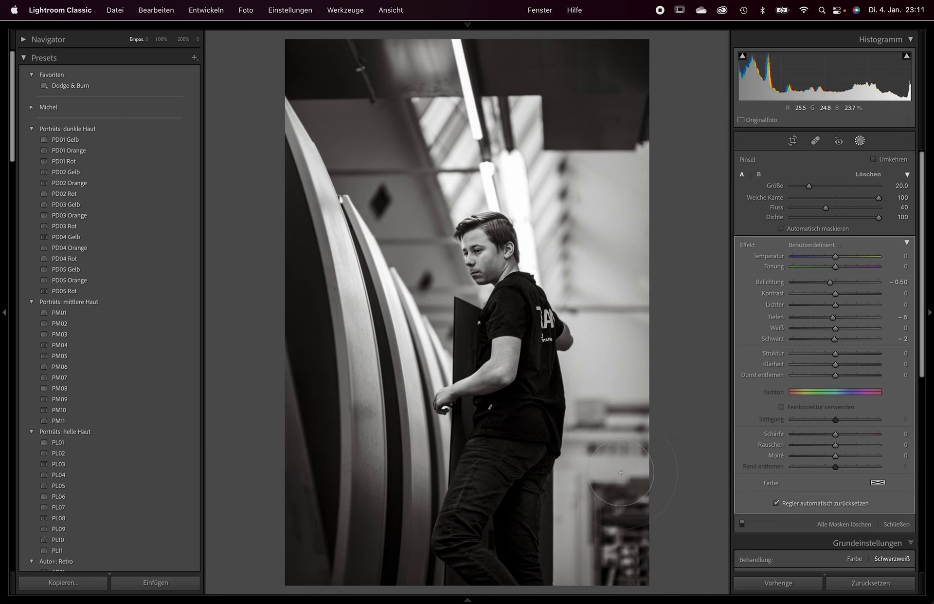
mouse_move(621, 482)
left_mouse_down()
mouse_move(606, 372)
mouse_move(618, 349)
mouse_move(640, 467)
left_mouse_up()
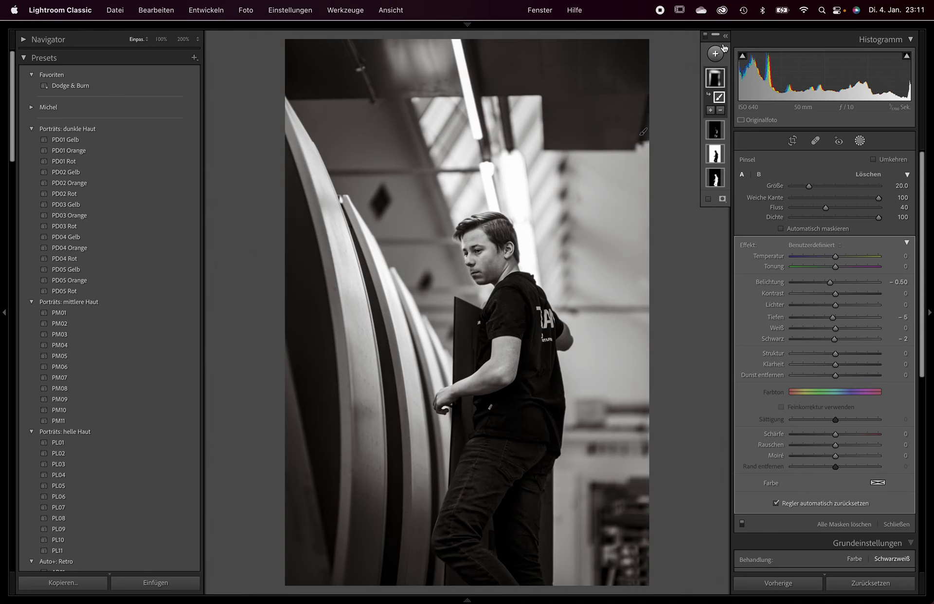
Step: Expand the masks list and toggle the dodge mask to compare the face with and without it
left_click(725, 36)
left_click(722, 135)
left_click(722, 134)
left_click(722, 135)
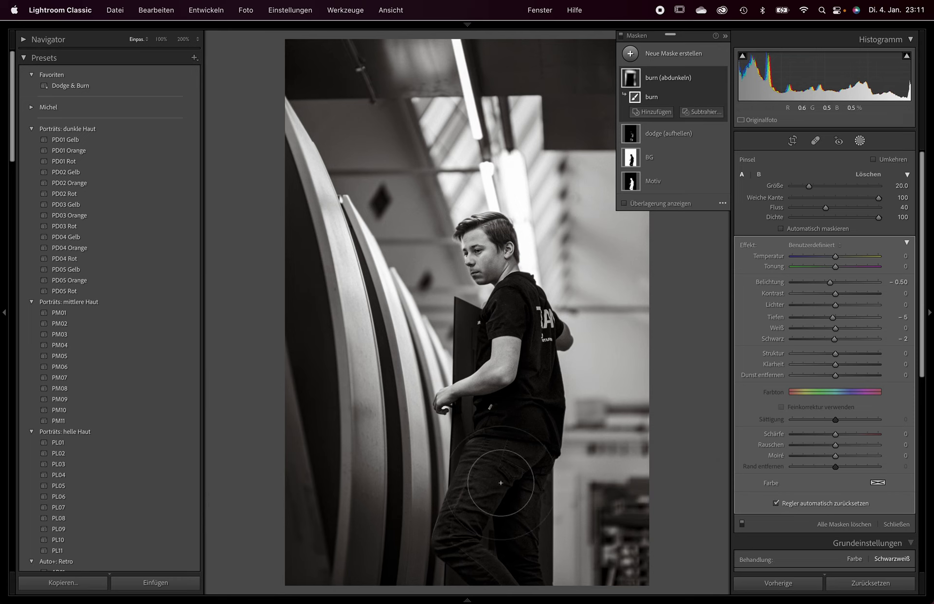
mouse_move(672, 96)
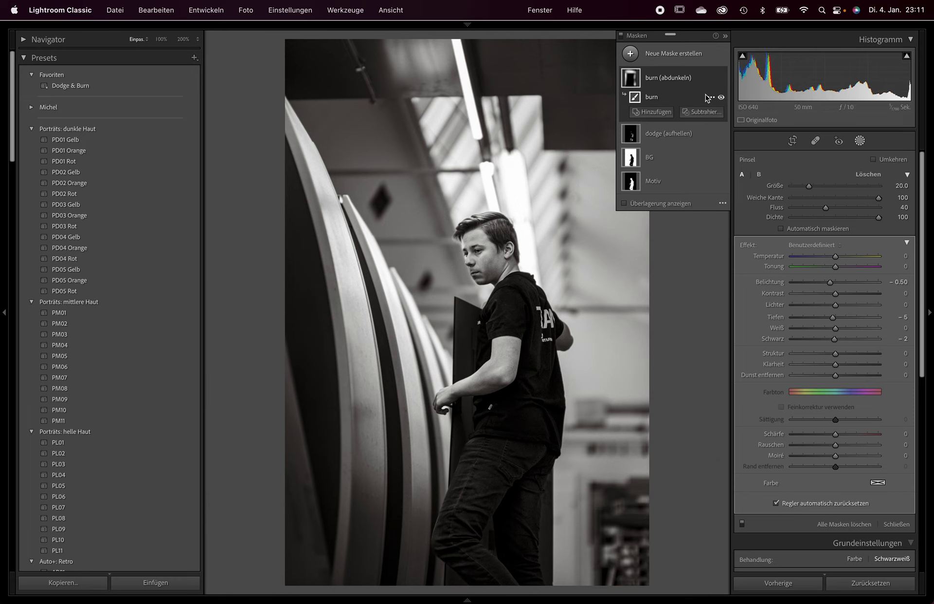
Step: Toggle the burn mask off and on, then select the dodge (aufhellen) mask
left_click(722, 79)
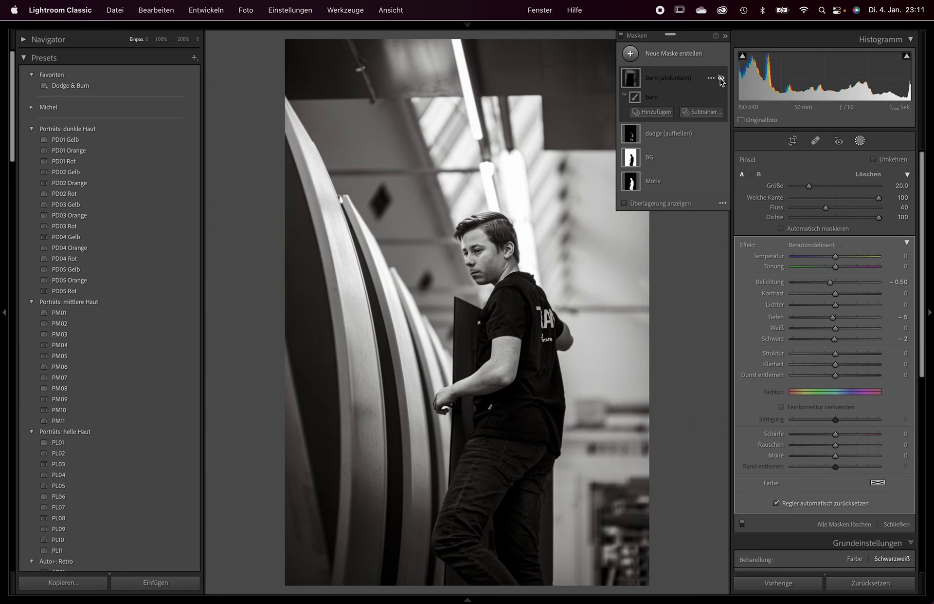
left_click(721, 79)
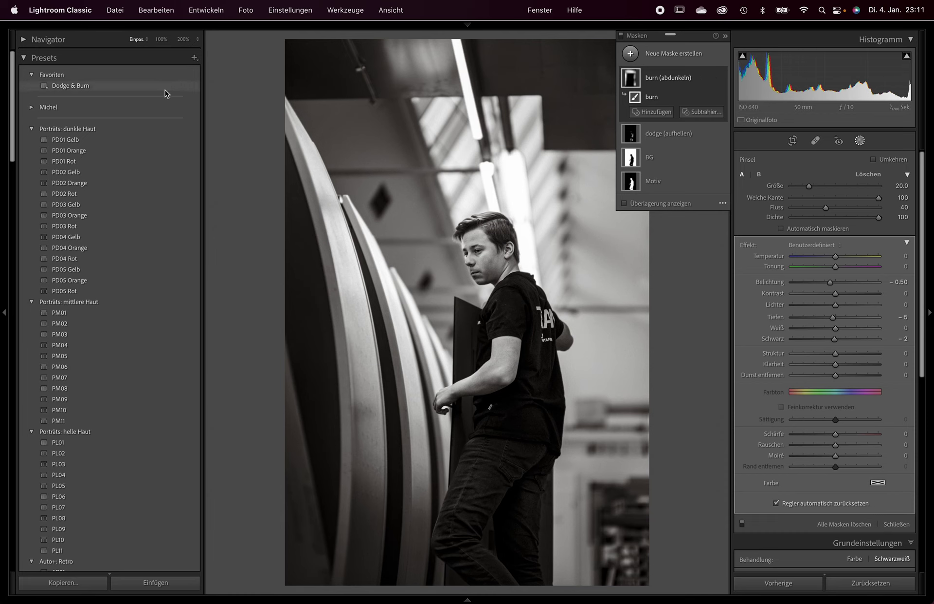
mouse_move(672, 96)
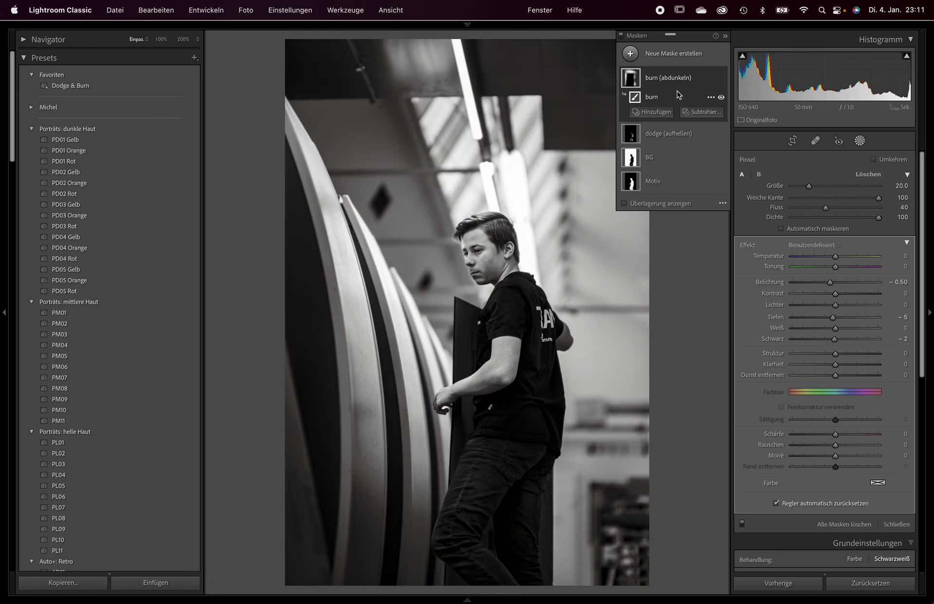
left_click(671, 137)
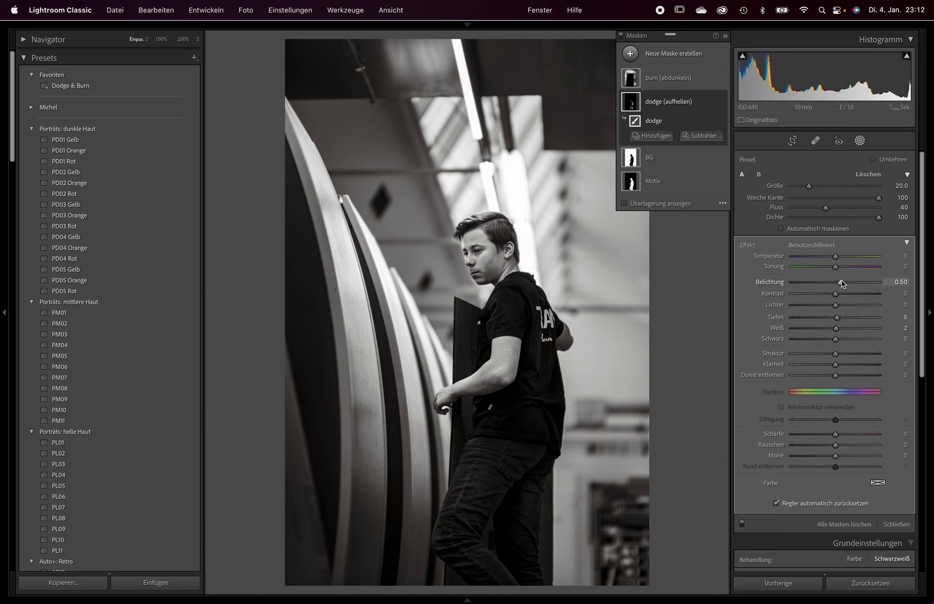
Step: Lower the dodge mask's Belichtung to 0.44, keeping Tiefen 5 and Weiß 2
left_click_drag(840, 282, 840, 284)
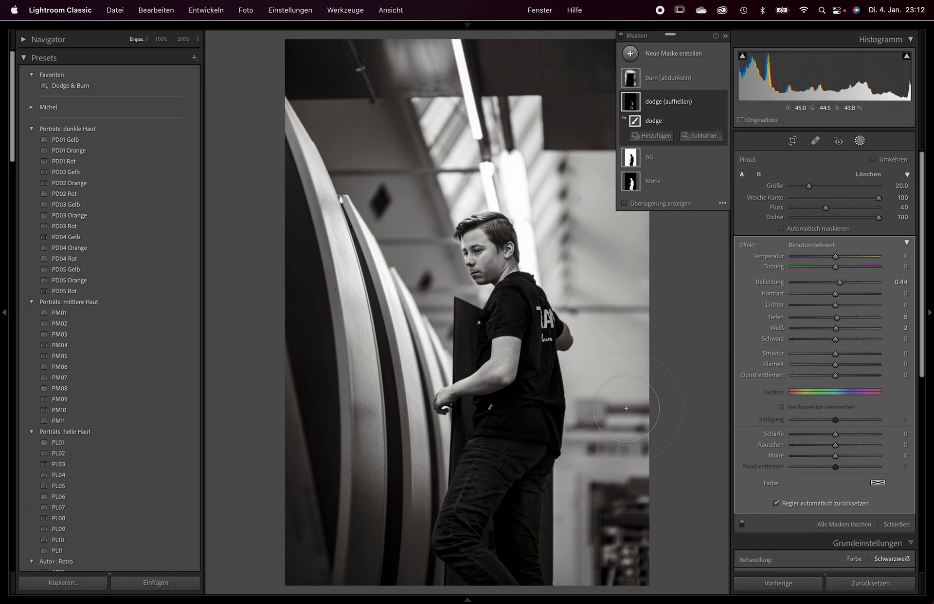
right_click(130, 87)
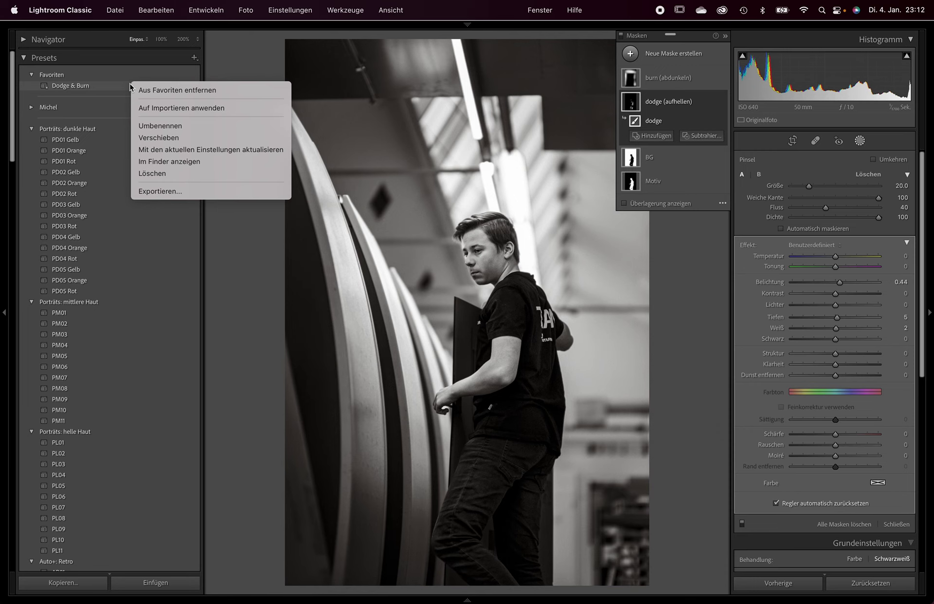
Step: Choose 'Im Finder anzeigen' to reveal Dodge & Burn.xmp in Finder
left_click(147, 162)
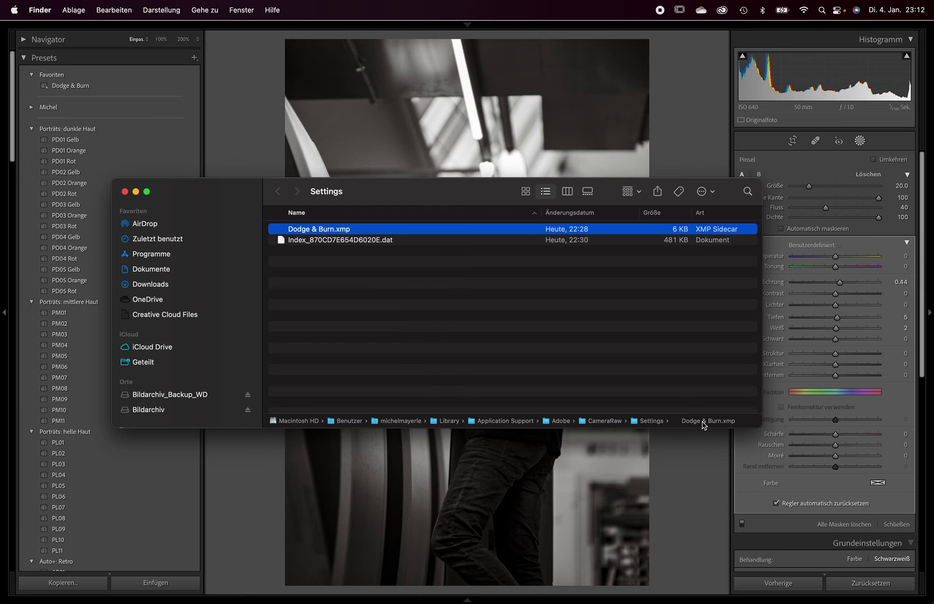
Step: Close the Finder Settings window showing Dodge & Burn.xmp
left_click(125, 192)
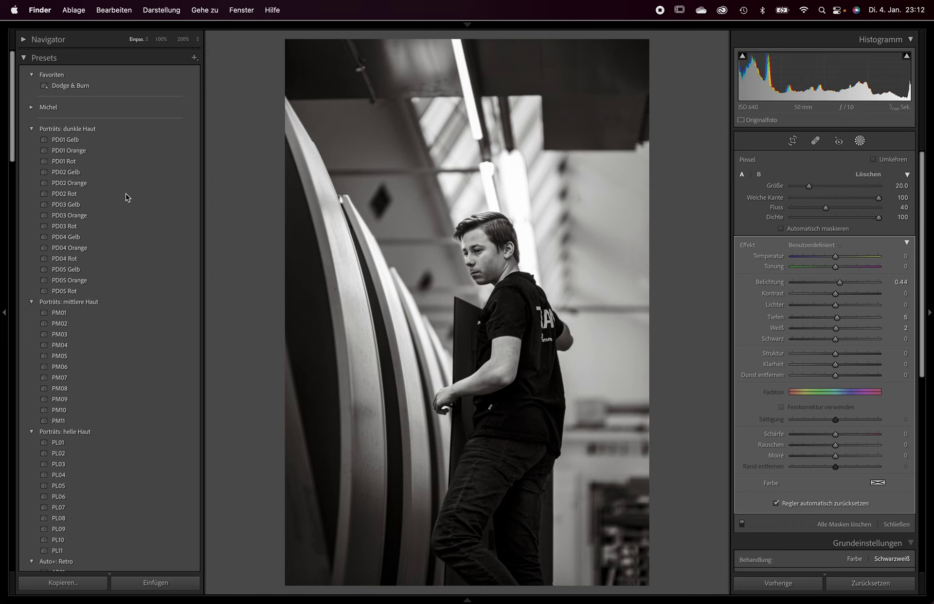
Step: Delete the dodge (aufhellen) and burn (abdunkeln) masks, leaving only BG and Motiv
left_click(860, 141)
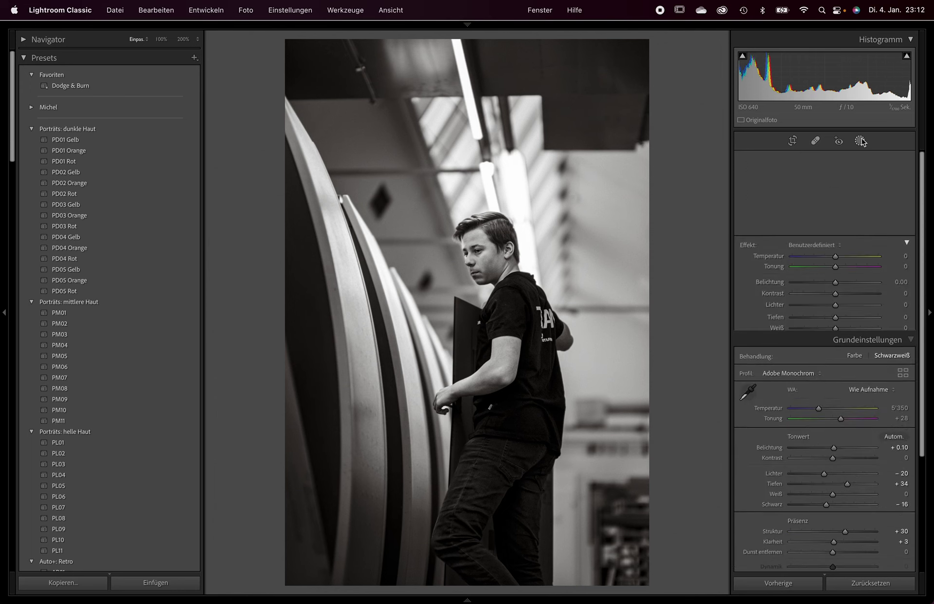
left_click(860, 140)
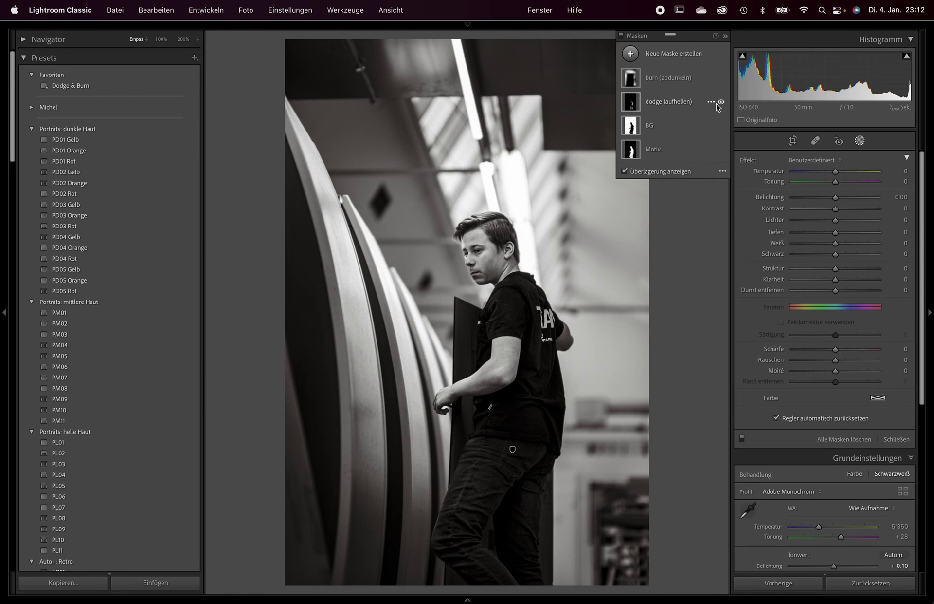
left_click(712, 101)
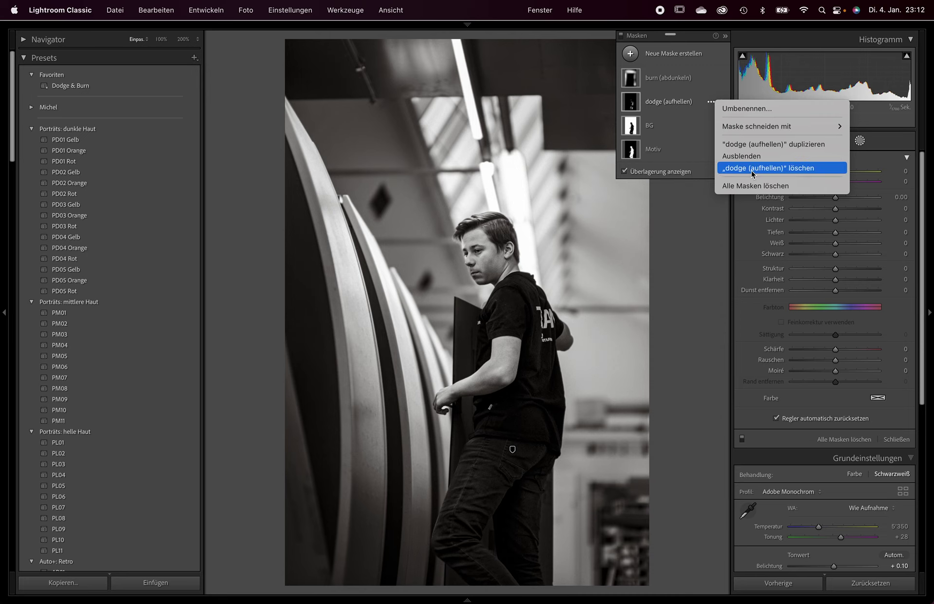
left_click(754, 169)
left_click(710, 79)
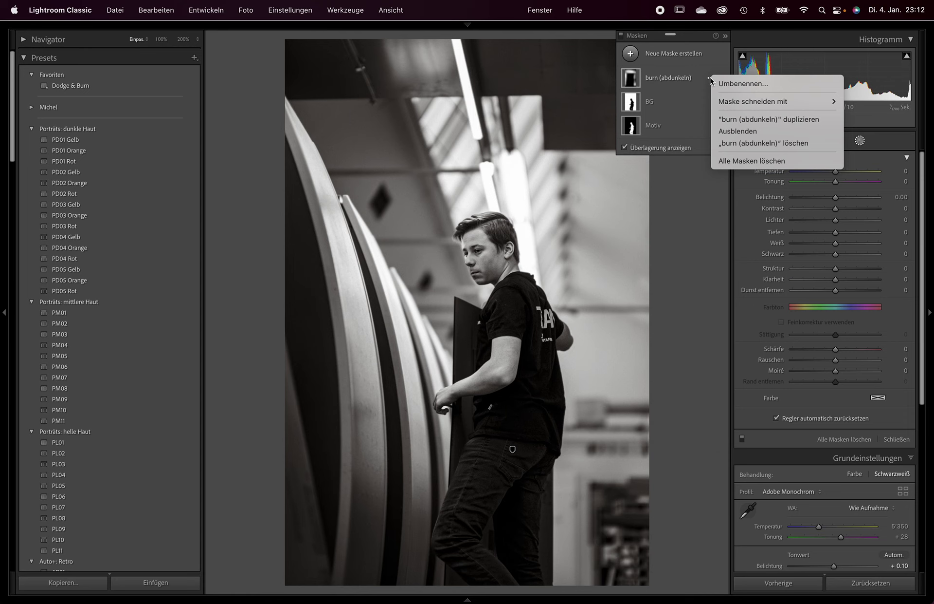
left_click(721, 142)
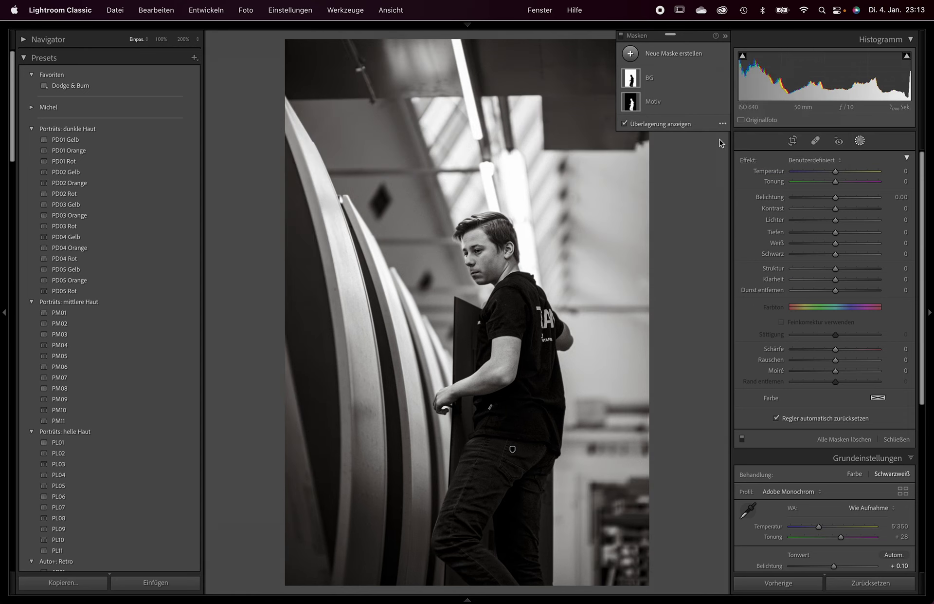
Step: Create a new brush mask with Größe 12 and paint its first stroke
key("k")
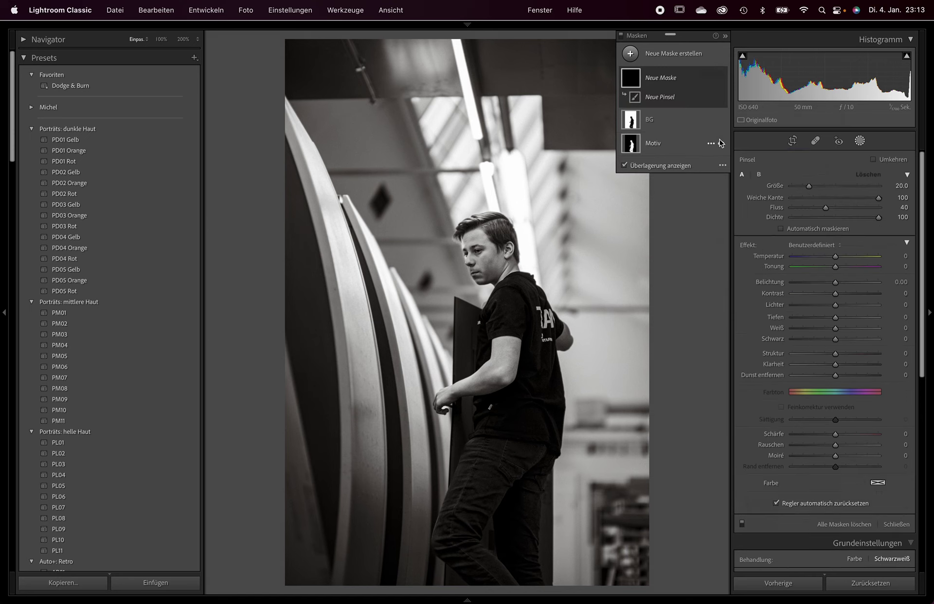
scroll(701, 249, "down", 2)
key("Escape")
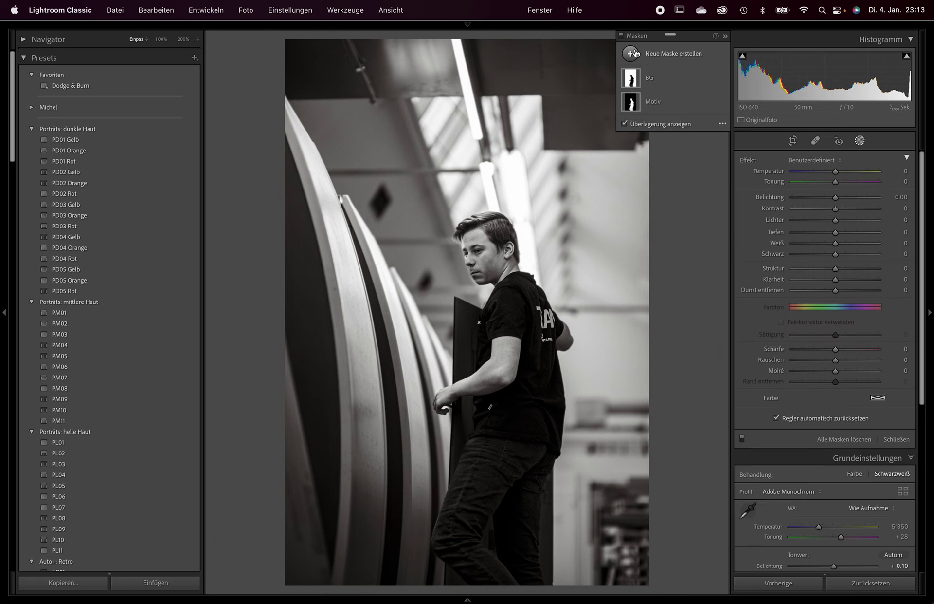
left_click(633, 52)
left_click(681, 109)
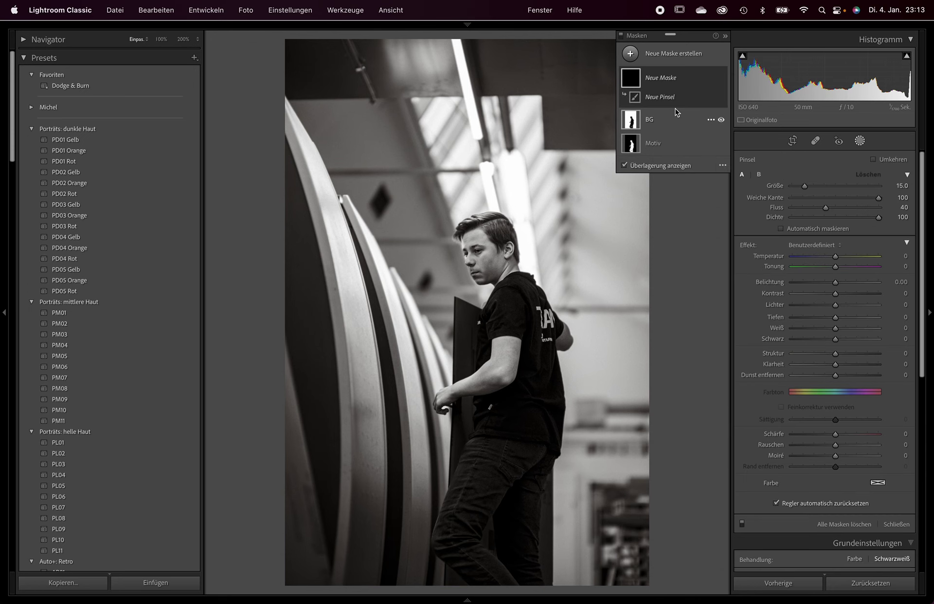
scroll(686, 246, "down", 3)
left_click(685, 244)
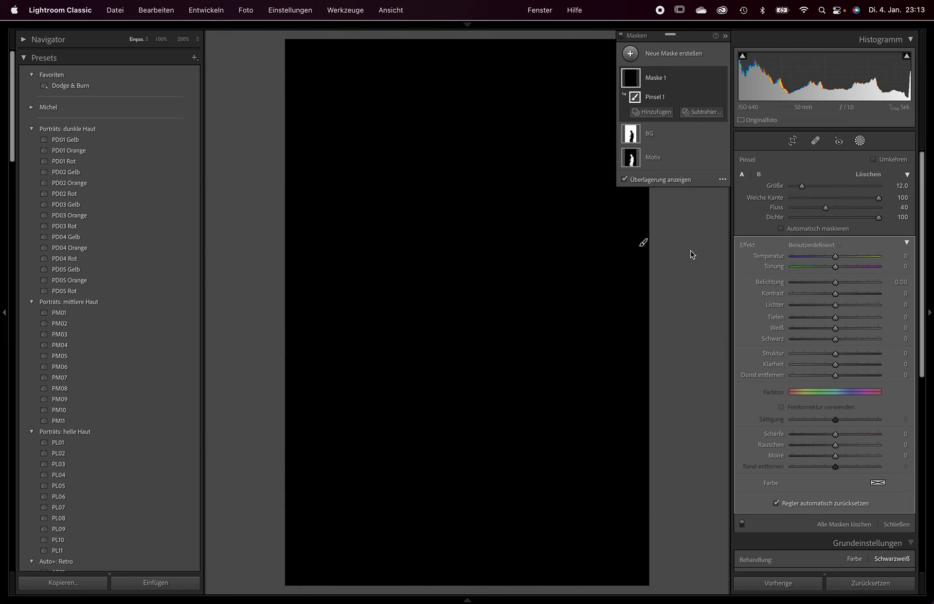
Step: Rename the new mask 'dodge' and raise its Belichtung to 1.20
double_click(654, 79)
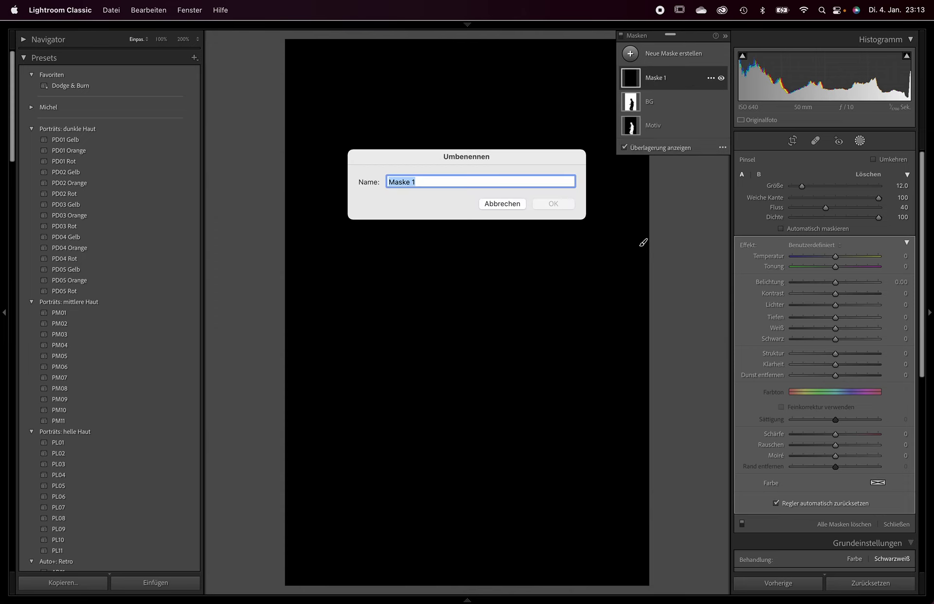
type("dodge")
key("Return")
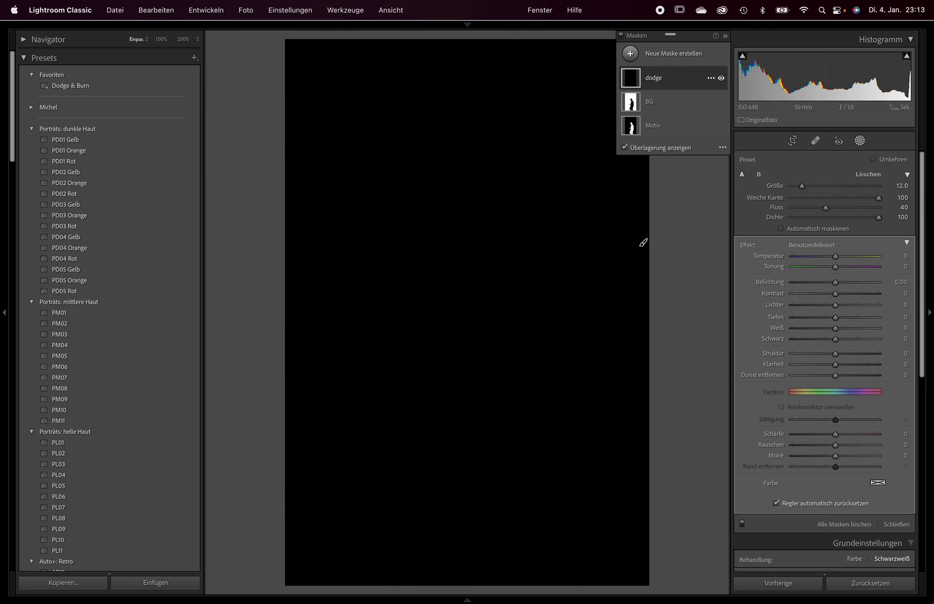
left_click_drag(836, 282, 849, 285)
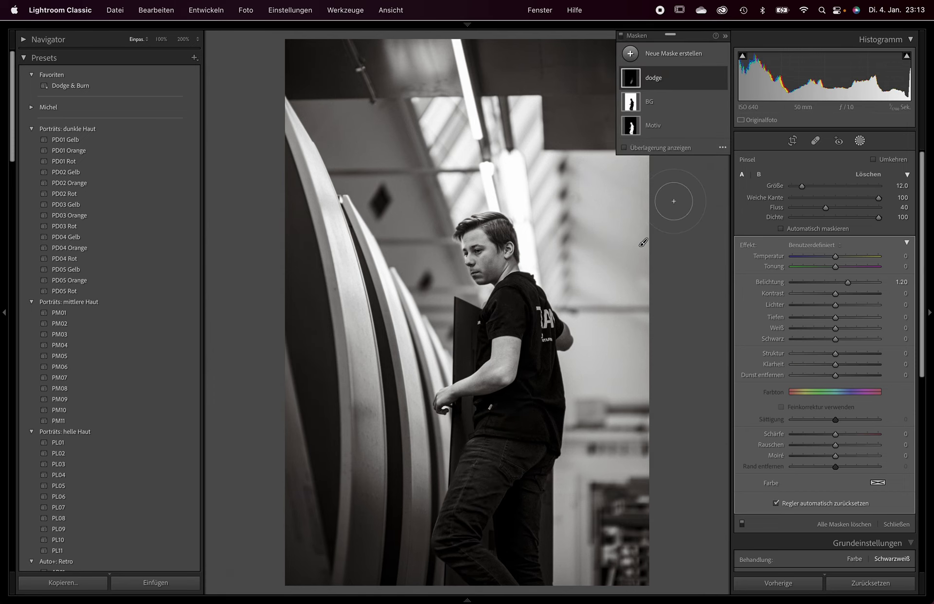
Step: Show the dodge mask overlay to check the soft brushed stroke along the leg and jeans
key("o")
key("o")
key("o")
key("o")
key("o")
key("o")
left_click(723, 148)
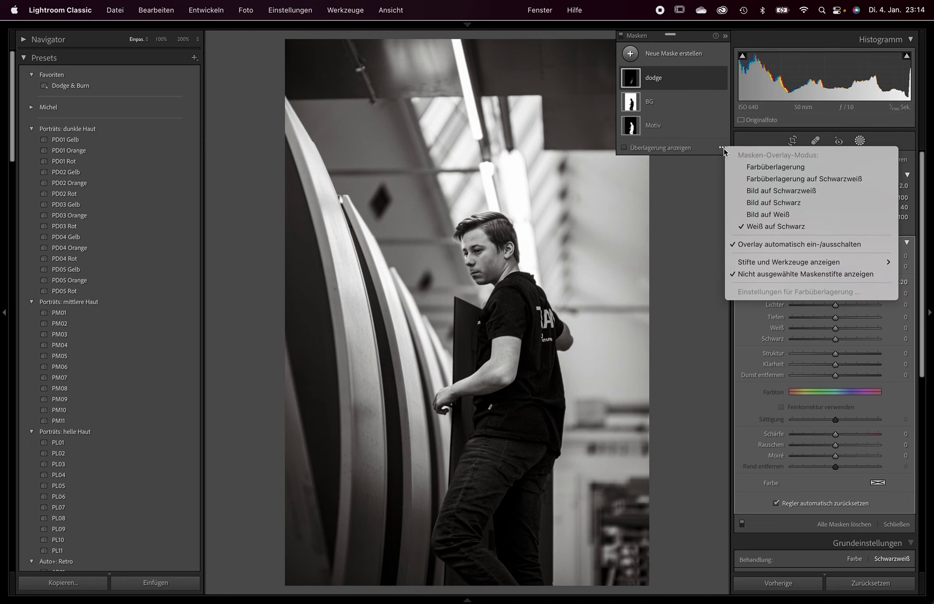
left_click(697, 265)
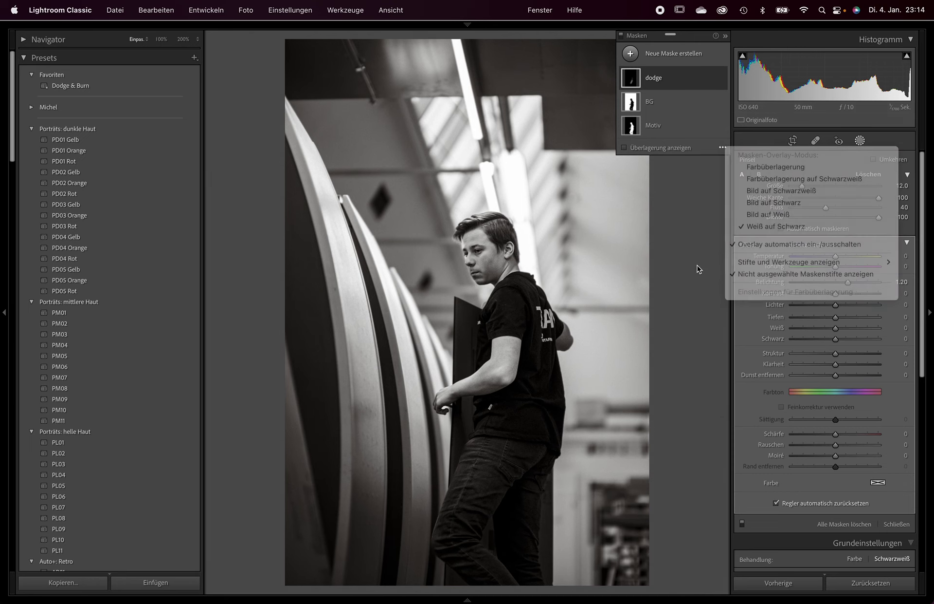